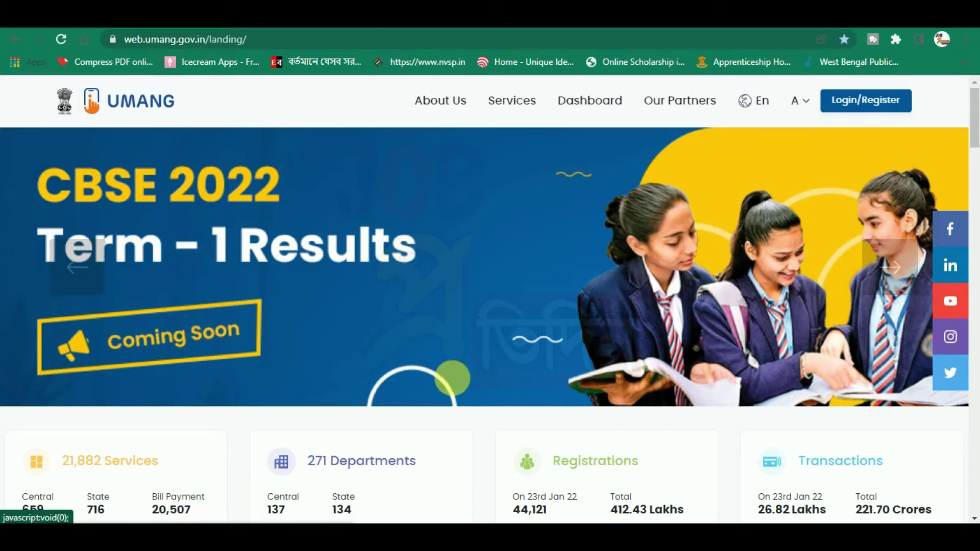
# - Open the login and registration page and complete the sign-up with the mobile number, OTP and captcha
pyautogui.click(877, 105)
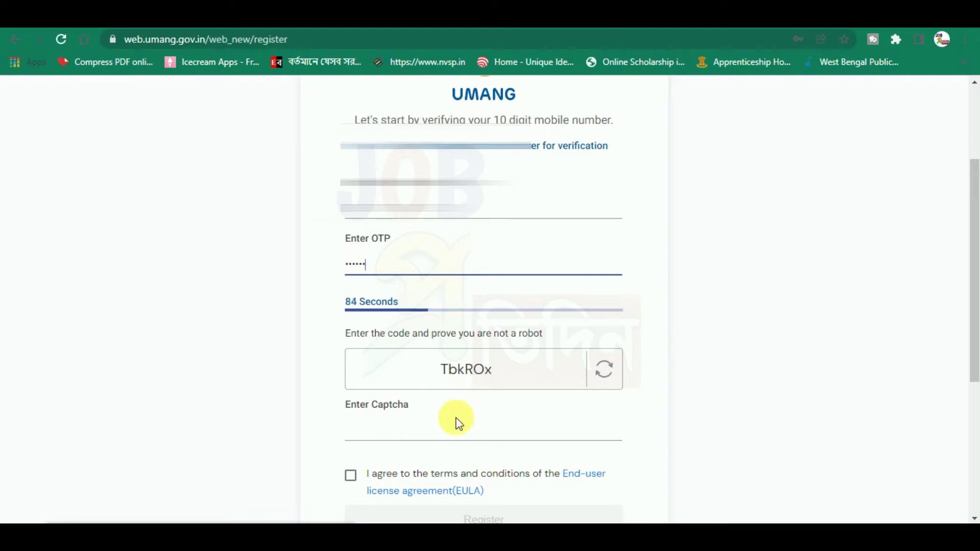
pyautogui.scroll(-2, 463, 414)
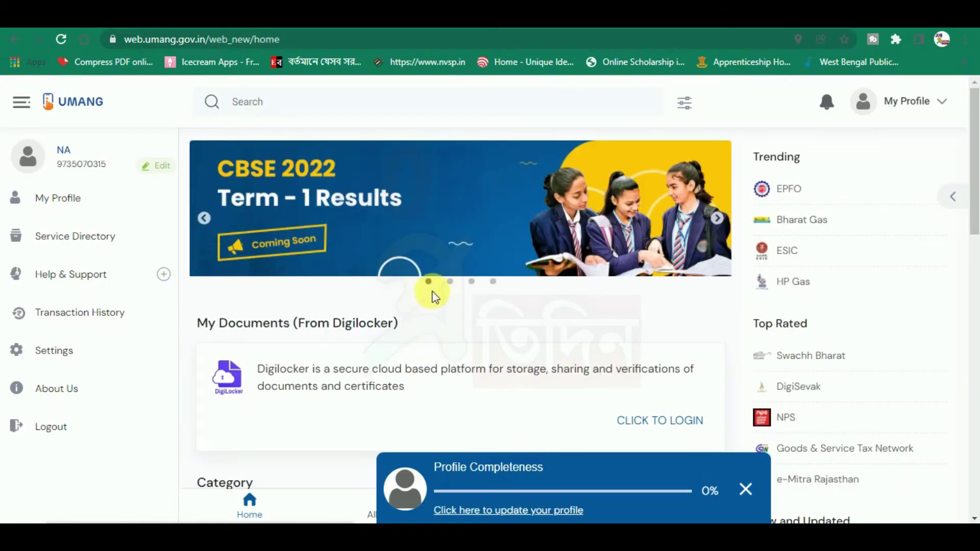
pyautogui.scroll(-2, 431, 291)
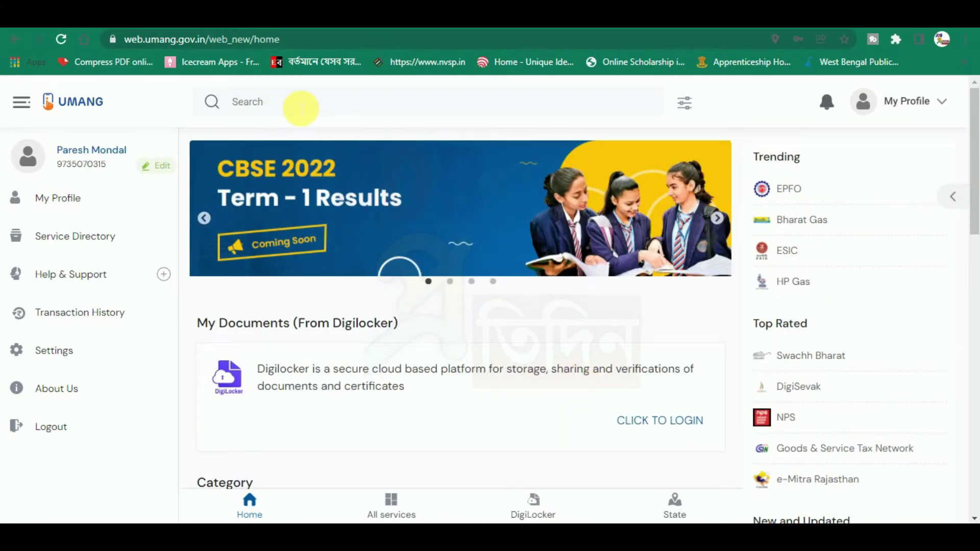
# - Search the portal for NSAP and open its Apply Online service
pyautogui.click(294, 110)
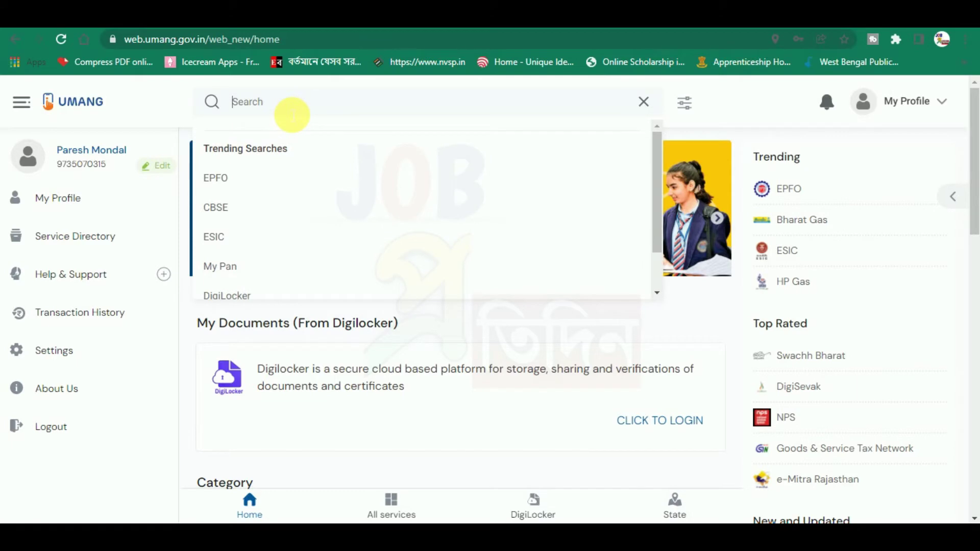
pyautogui.write('NS')
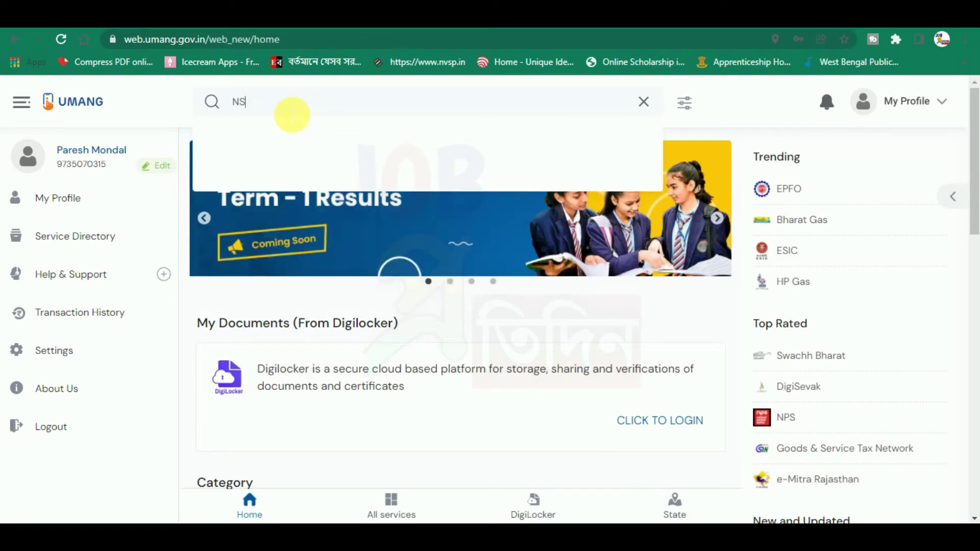
pyautogui.press('Return')
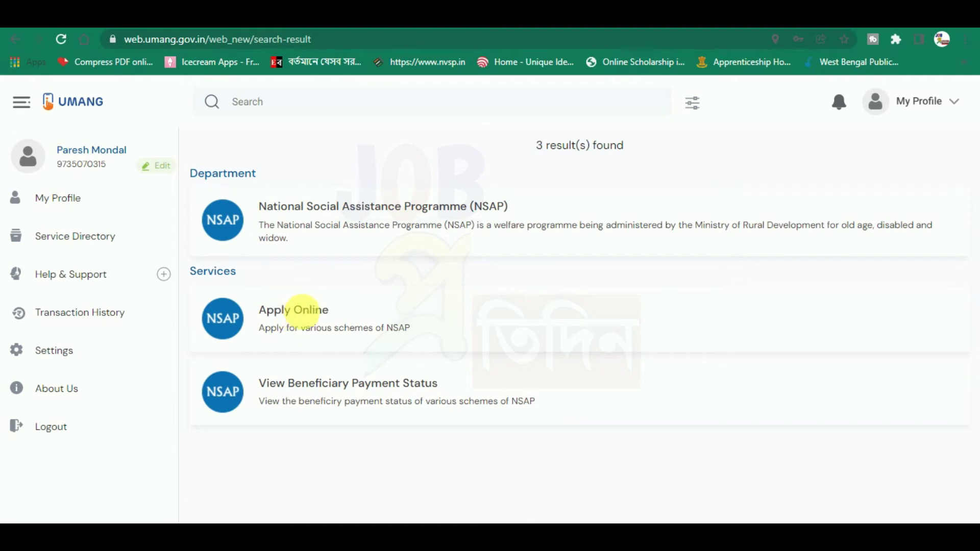
pyautogui.click(303, 314)
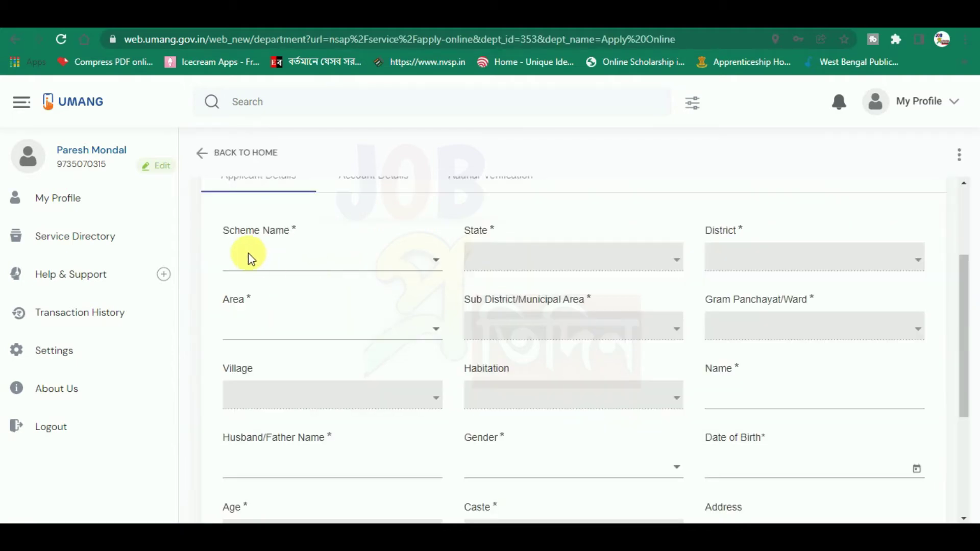
# - Set the scheme name to IGNOAPS and the state to WEST BENGAL in the applicant details
pyautogui.click(360, 259)
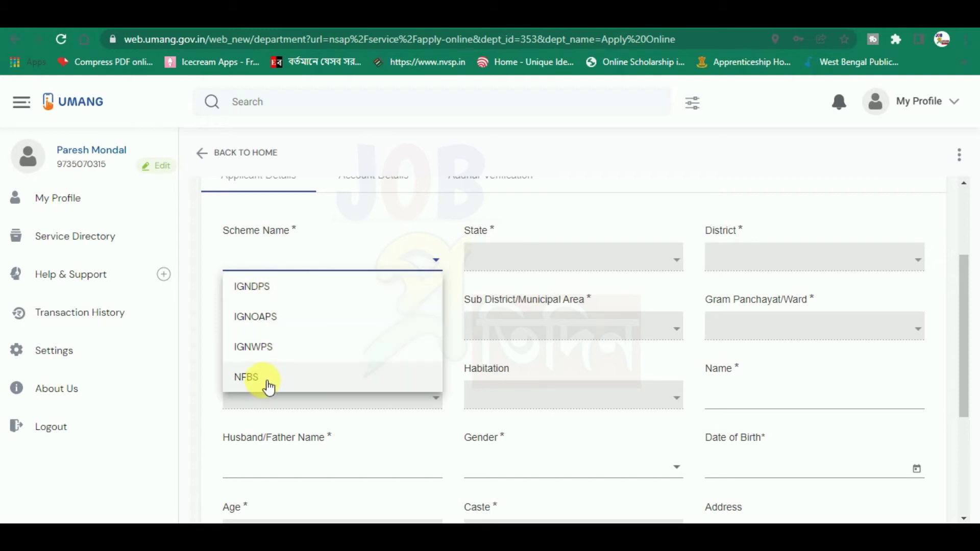
pyautogui.click(327, 317)
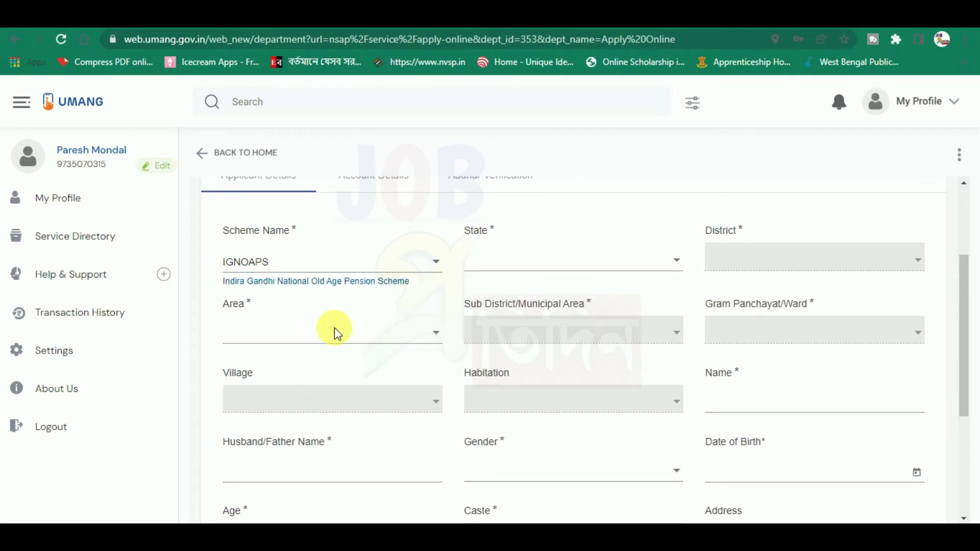
pyautogui.scroll(2, 357, 332)
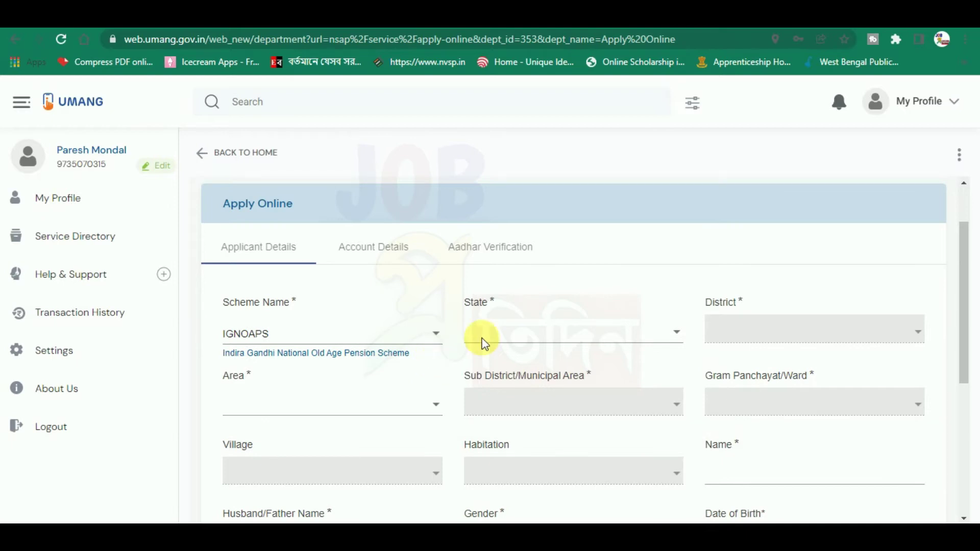
pyautogui.click(642, 332)
pyautogui.scroll(-2, 647, 397)
pyautogui.scroll(-12, 630, 455)
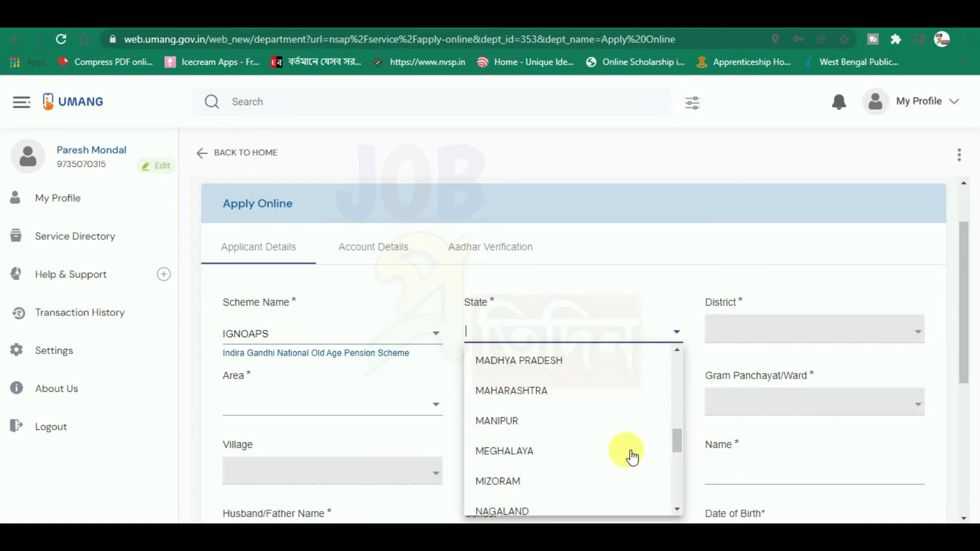
pyautogui.click(545, 502)
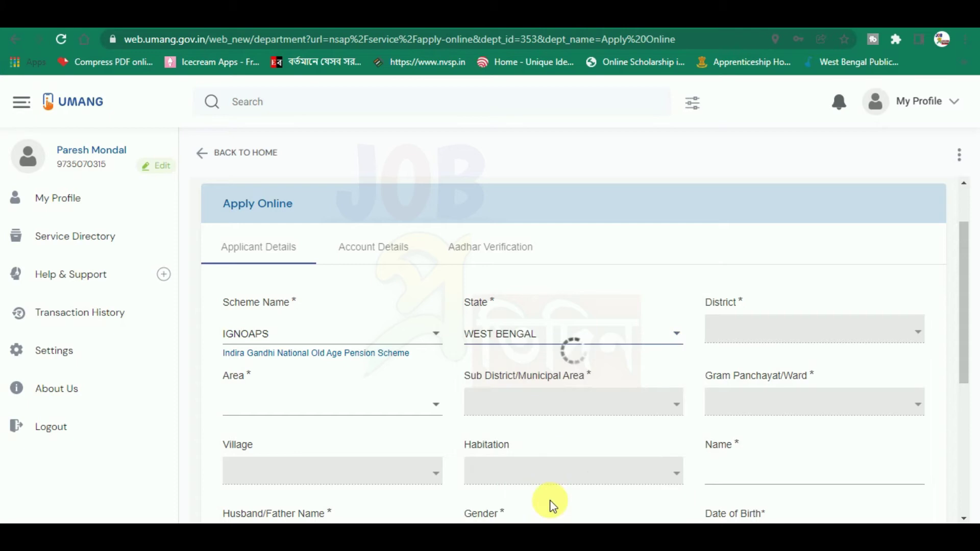
# - Set the applicant's district to 24 PARGANAS NORTH and the area to Rural
pyautogui.click(777, 332)
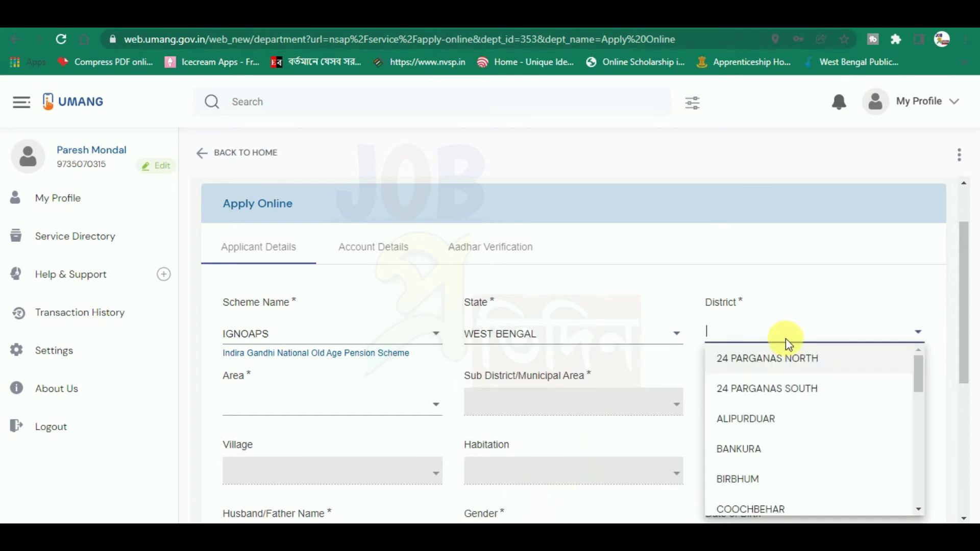
pyautogui.click(785, 365)
pyautogui.scroll(-2, 610, 316)
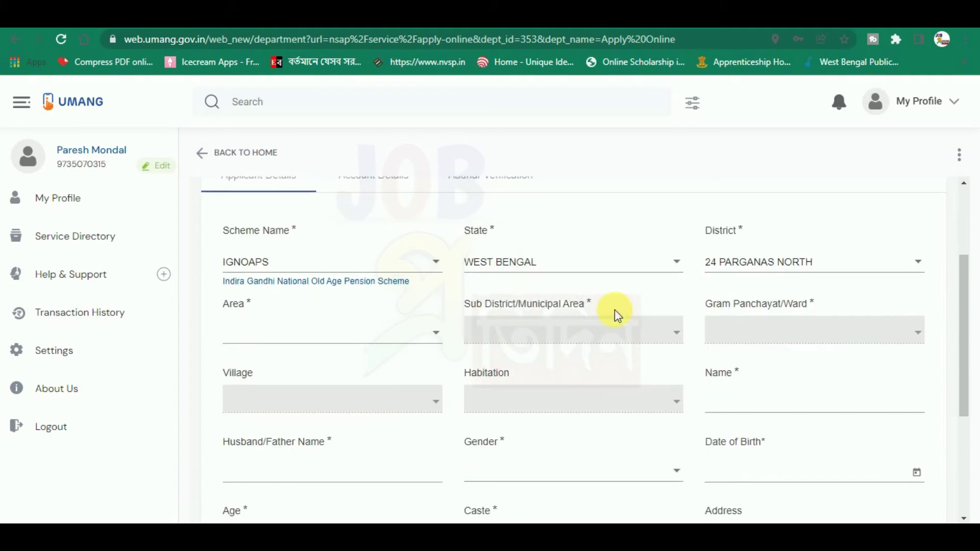
pyautogui.scroll(-2, 241, 332)
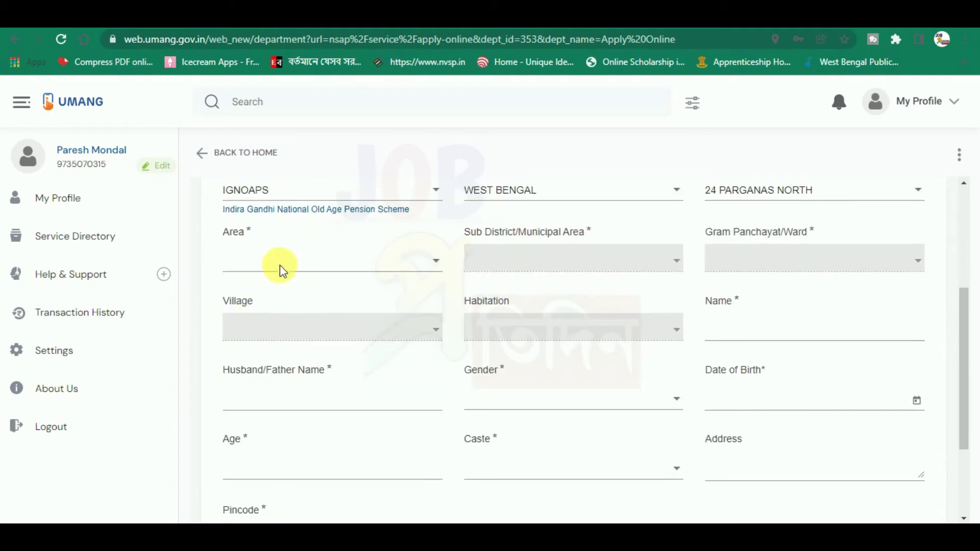
pyautogui.click(366, 262)
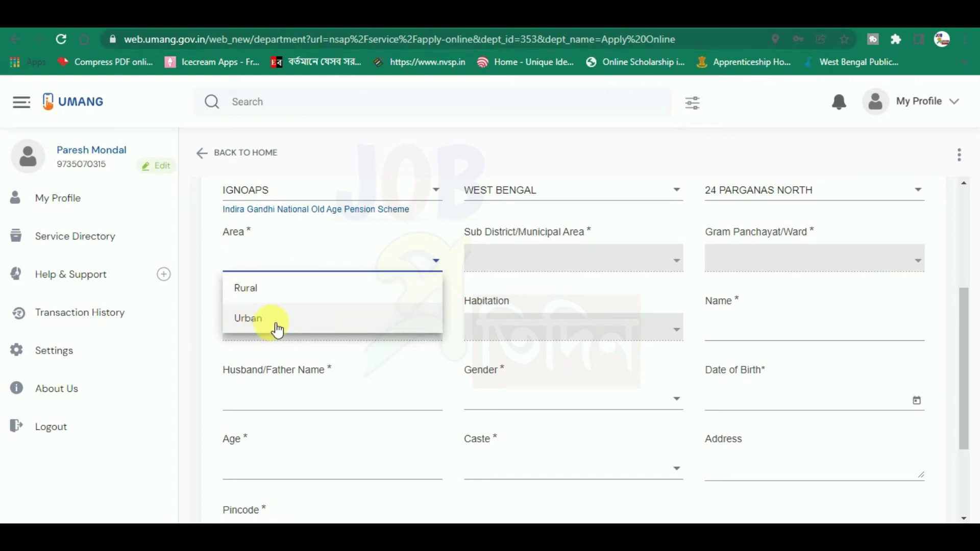
pyautogui.click(283, 289)
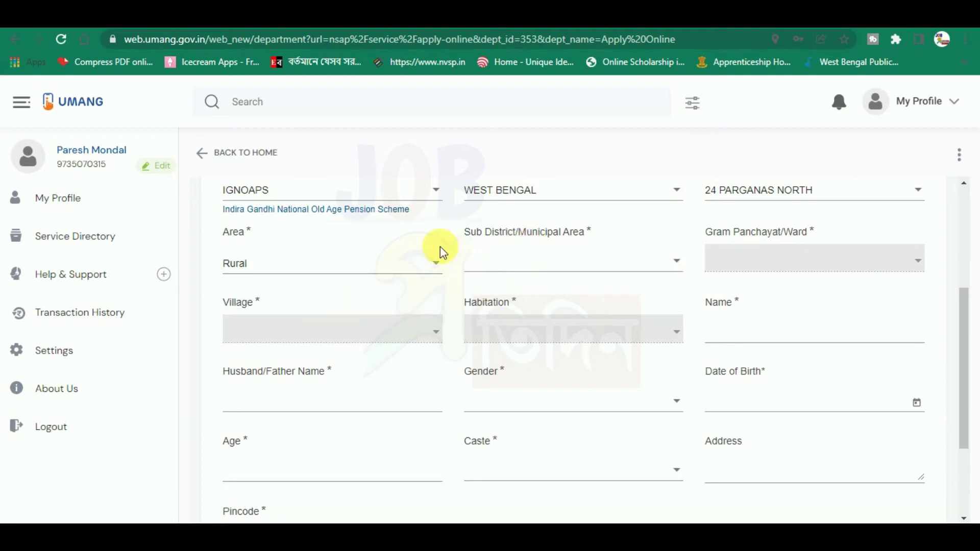
# - Choose HABRA-I as the sub district/municipal area and BERGOOM-I as the gram panchayat/ward
pyautogui.click(629, 266)
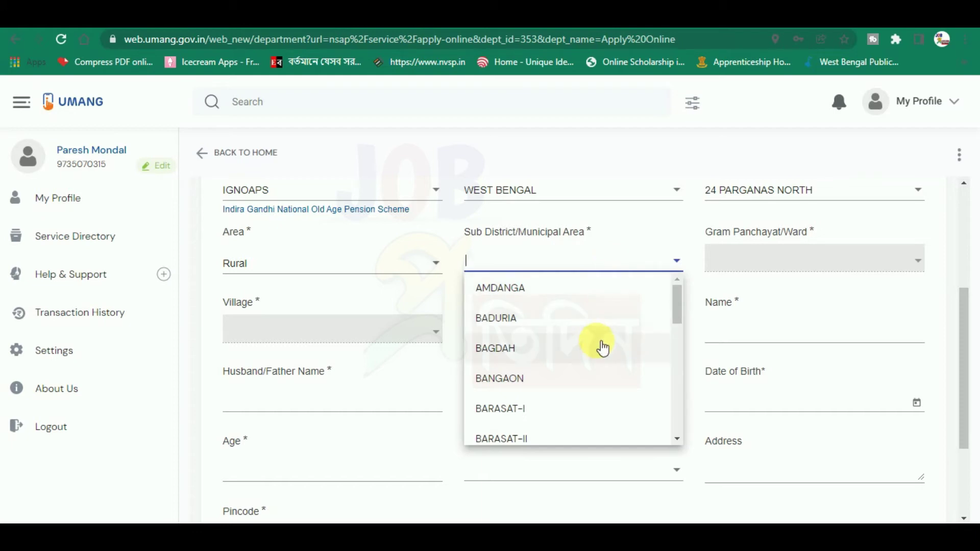
pyautogui.scroll(-1, 602, 348)
pyautogui.scroll(-4, 597, 347)
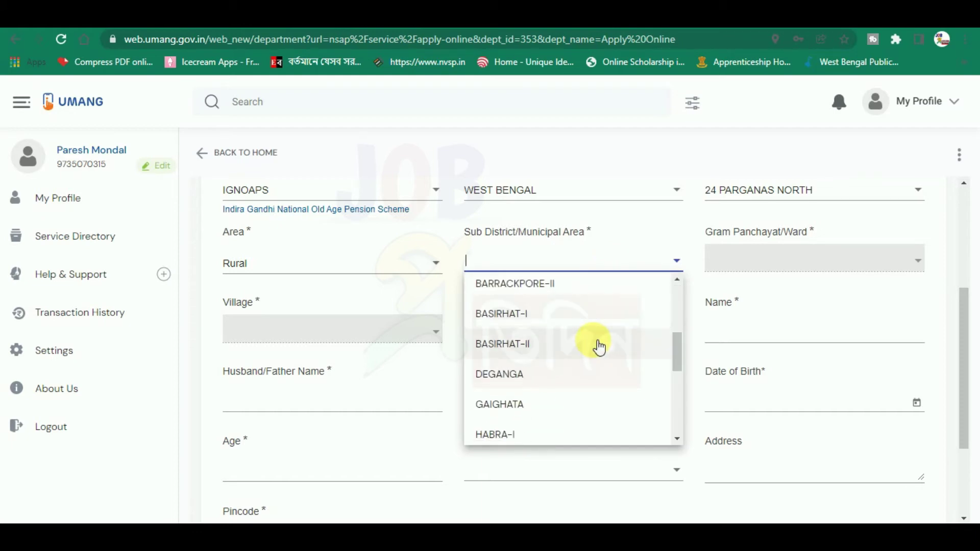
pyautogui.click(598, 357)
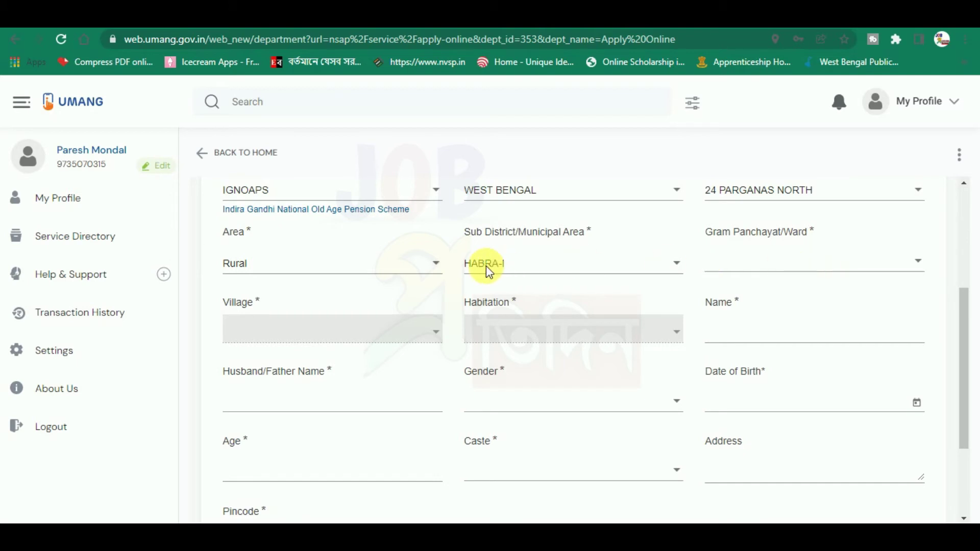
pyautogui.click(823, 266)
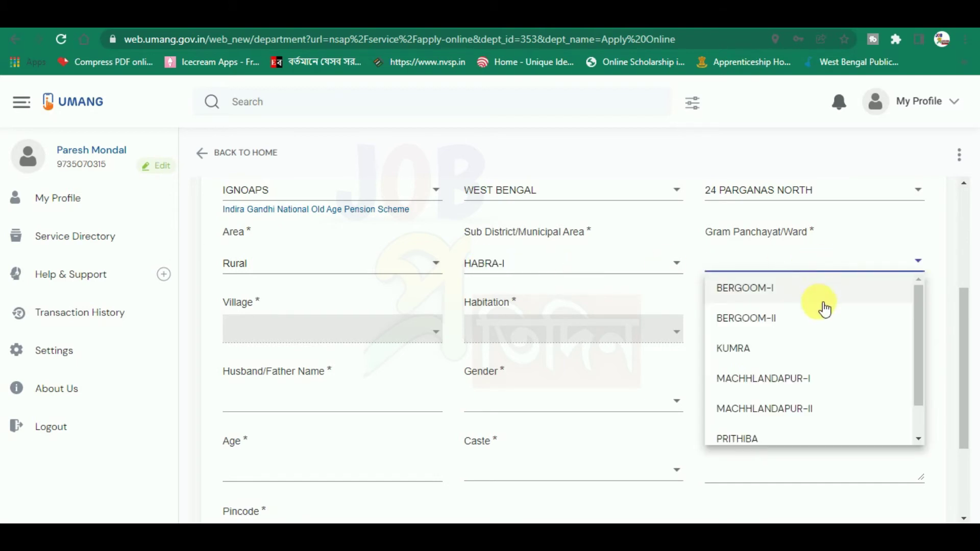
pyautogui.click(778, 292)
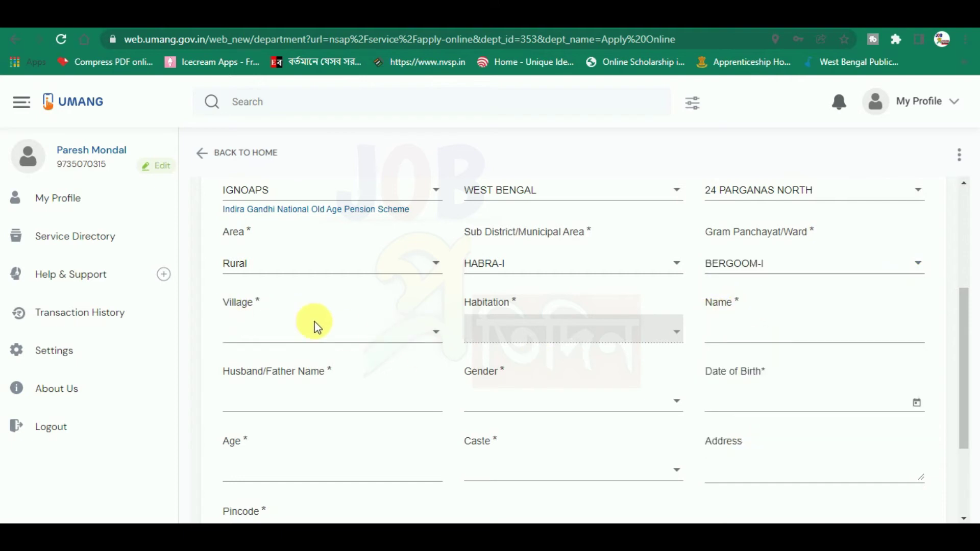
# - Choose LAKSHMIPUR as both the village and the habitation
pyautogui.scroll(-2, 403, 311)
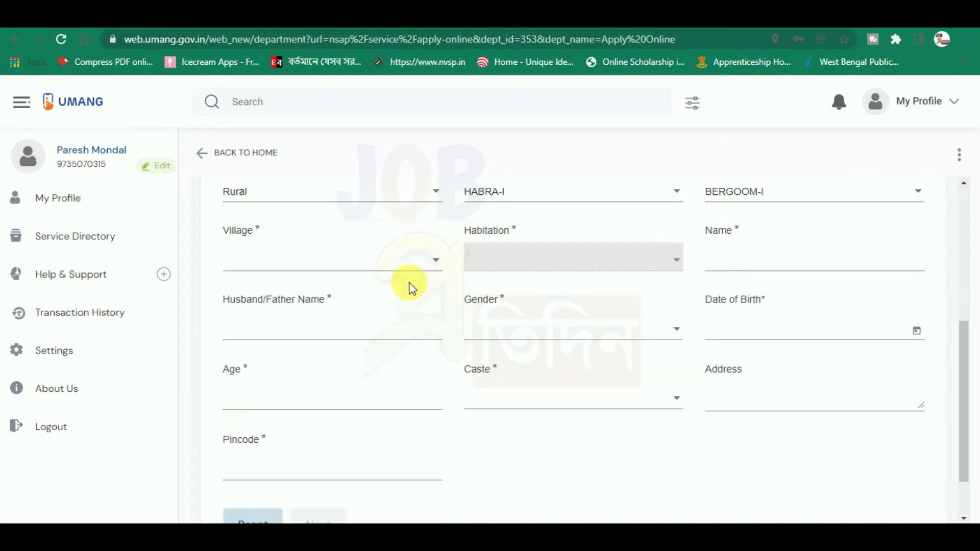
pyautogui.click(406, 256)
pyautogui.scroll(-2, 388, 337)
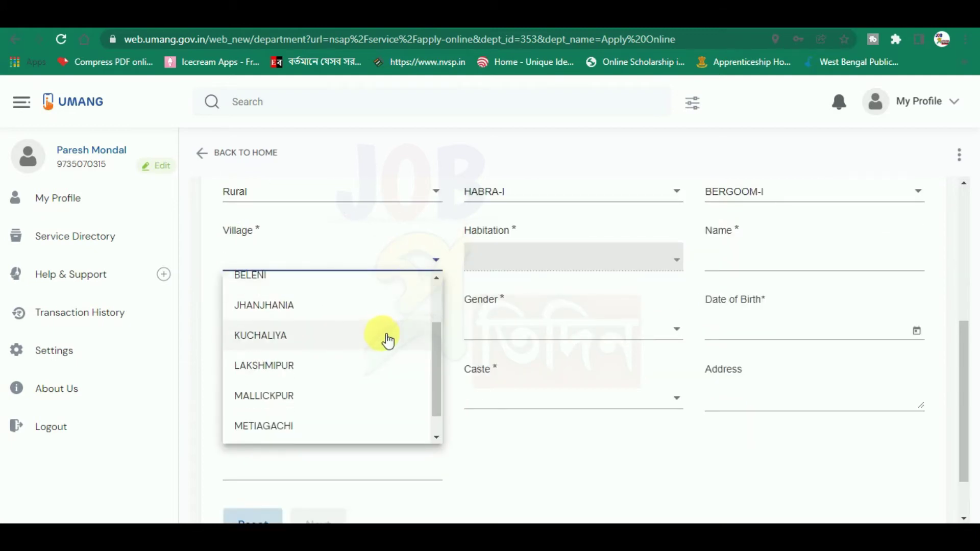
pyautogui.click(319, 368)
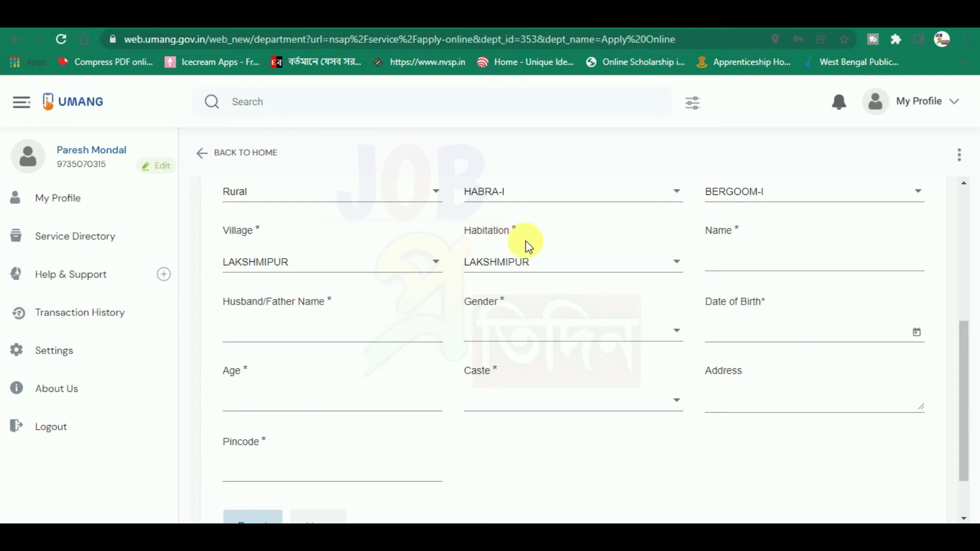
pyautogui.click(538, 265)
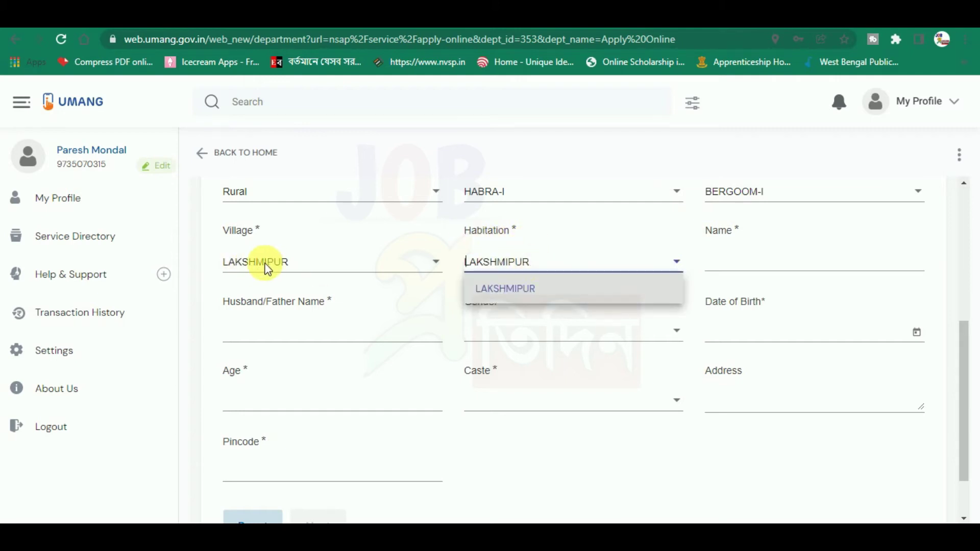
pyautogui.click(528, 291)
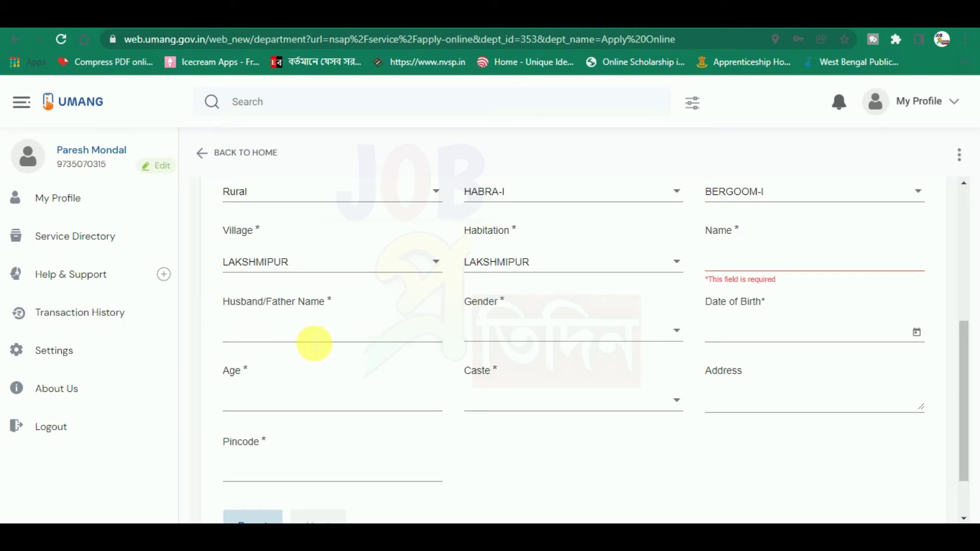
# - Fill in the applicant's name, husband/father name and date of birth, with gender Male and caste SCHEDULE CASTE
pyautogui.click(583, 332)
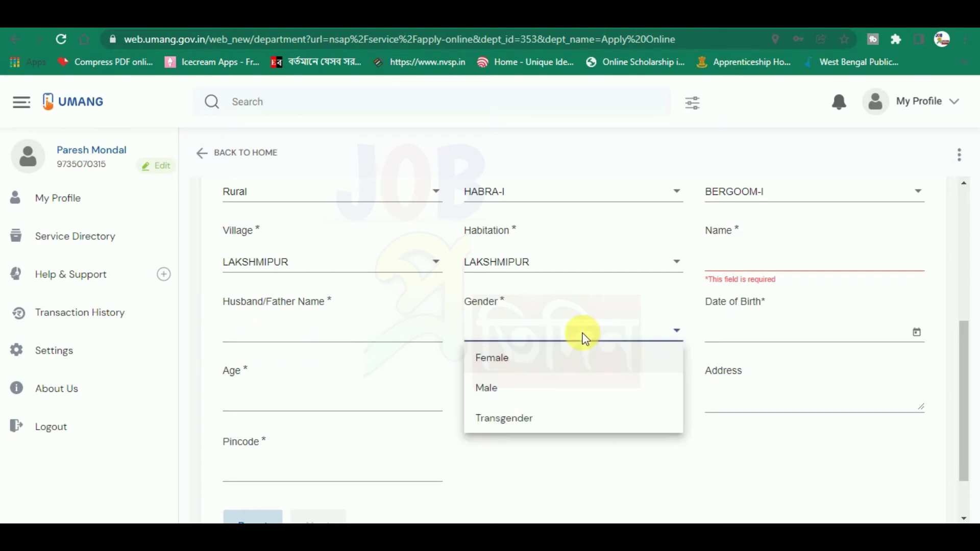
pyautogui.click(530, 400)
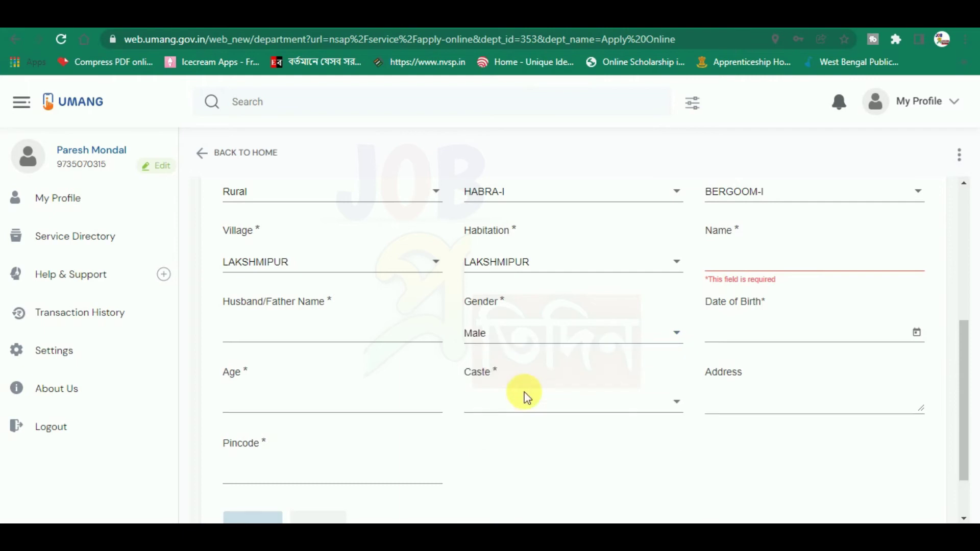
pyautogui.click(917, 333)
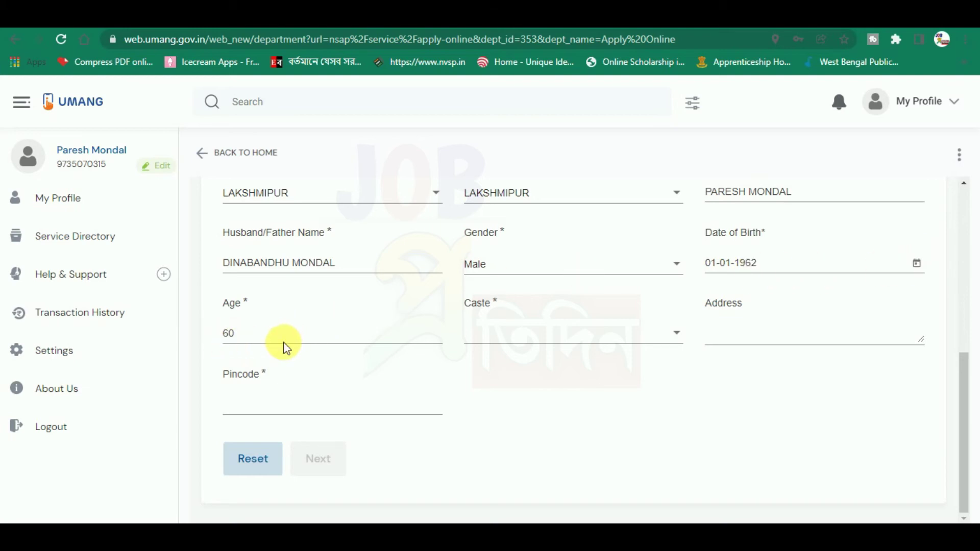
pyautogui.click(566, 338)
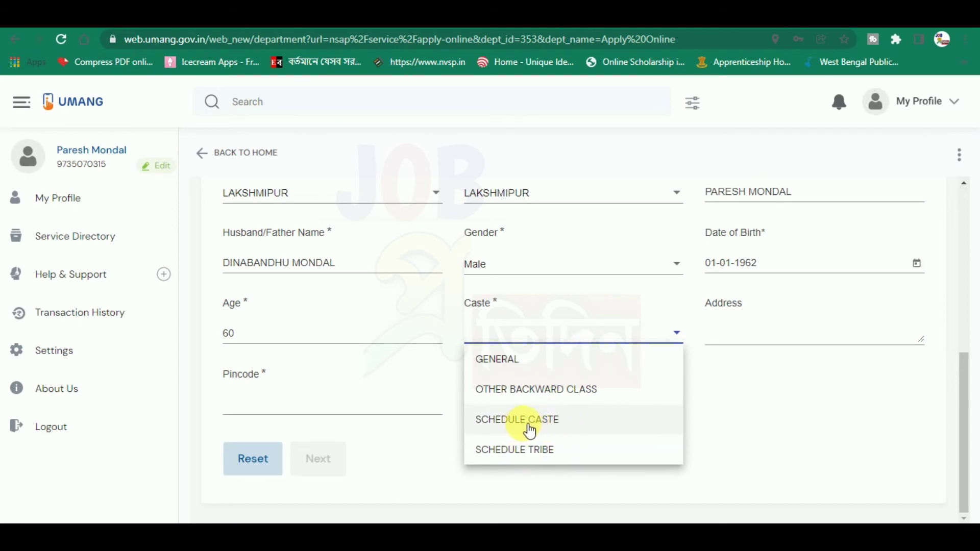
pyautogui.click(556, 422)
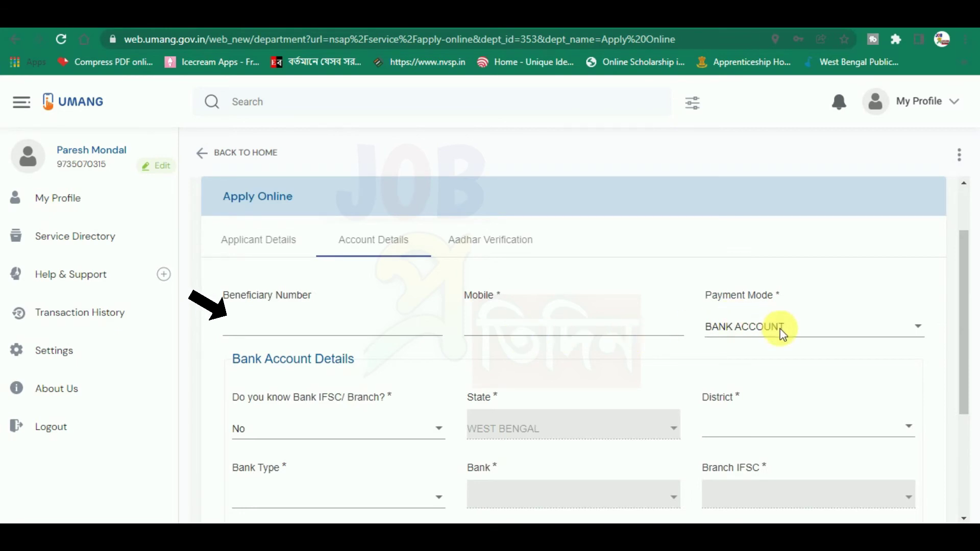
# - Use BANK ACCOUNT as the payment mode, with 24 PARGANAS NORTH as the bank's district and Commercial as the bank type
pyautogui.click(777, 328)
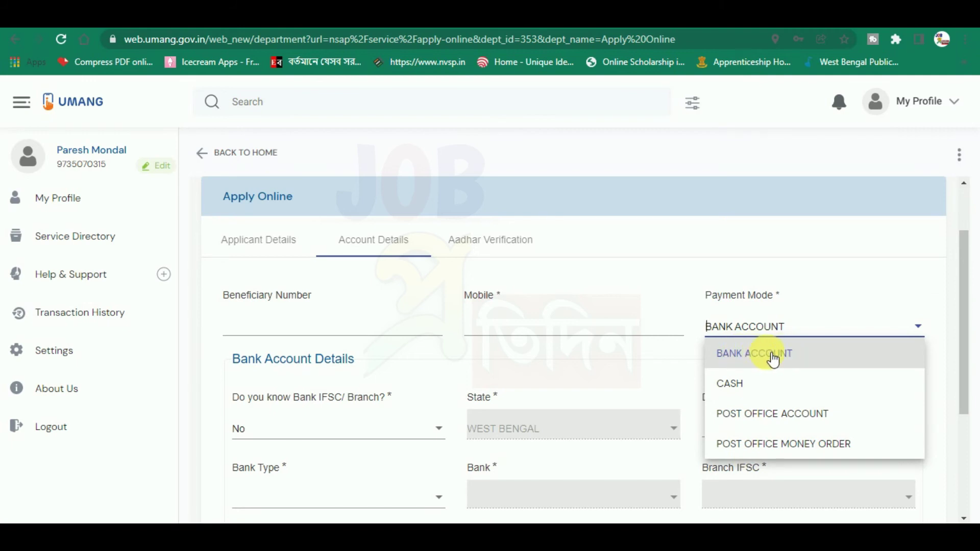
pyautogui.scroll(-3, 565, 374)
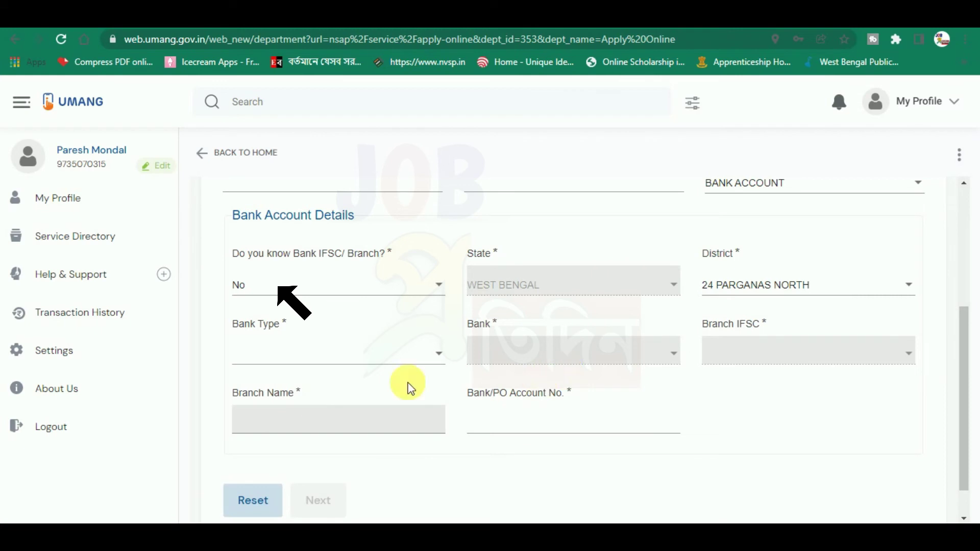
pyautogui.click(382, 361)
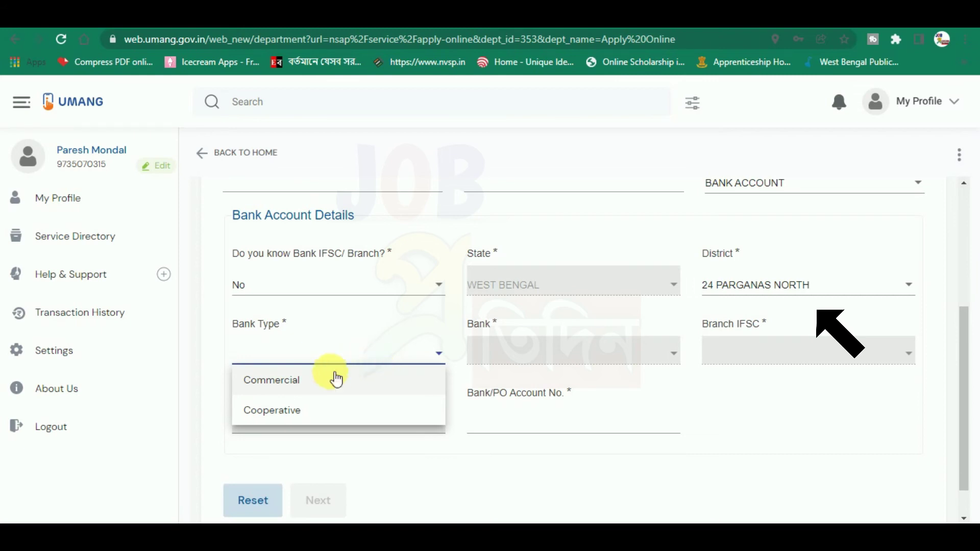
pyautogui.click(372, 386)
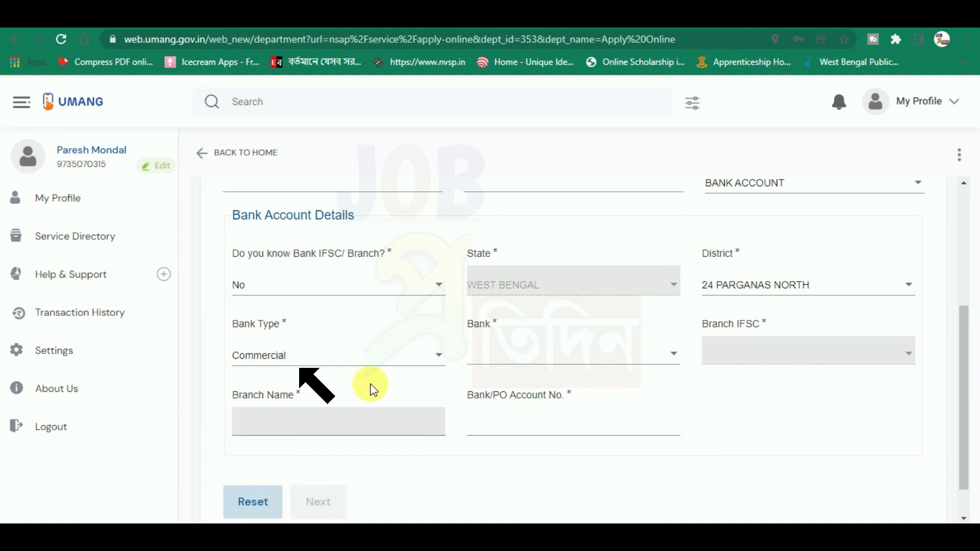
# - Choose STATE BANK OF INDIA as the bank in the bank account details
pyautogui.click(522, 357)
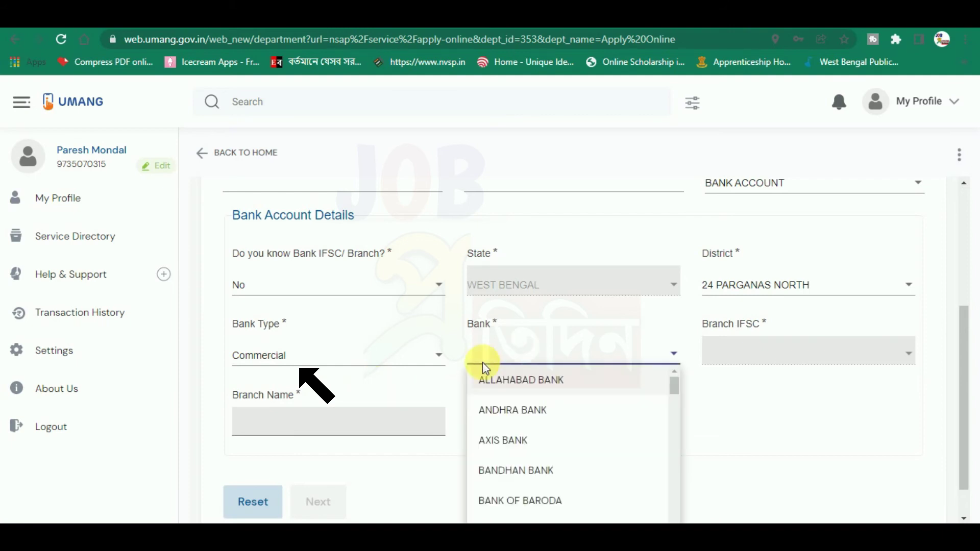
pyautogui.click(420, 387)
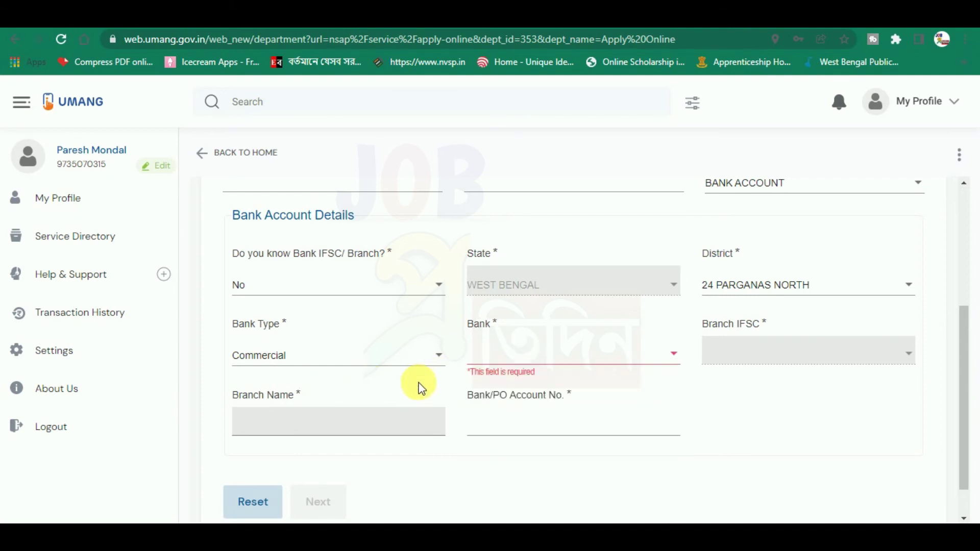
pyautogui.click(562, 354)
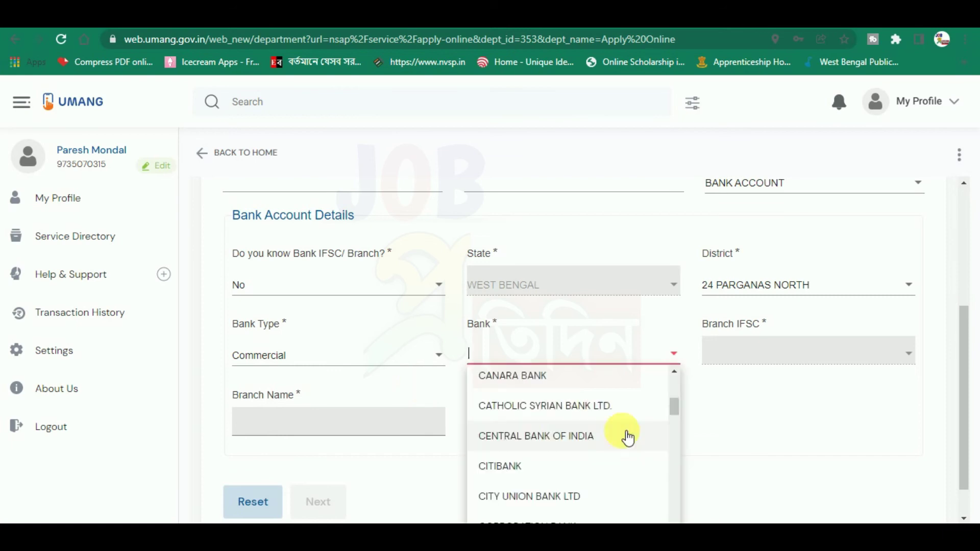
pyautogui.scroll(-2, 620, 442)
pyautogui.scroll(3, 613, 449)
pyautogui.scroll(2, 610, 457)
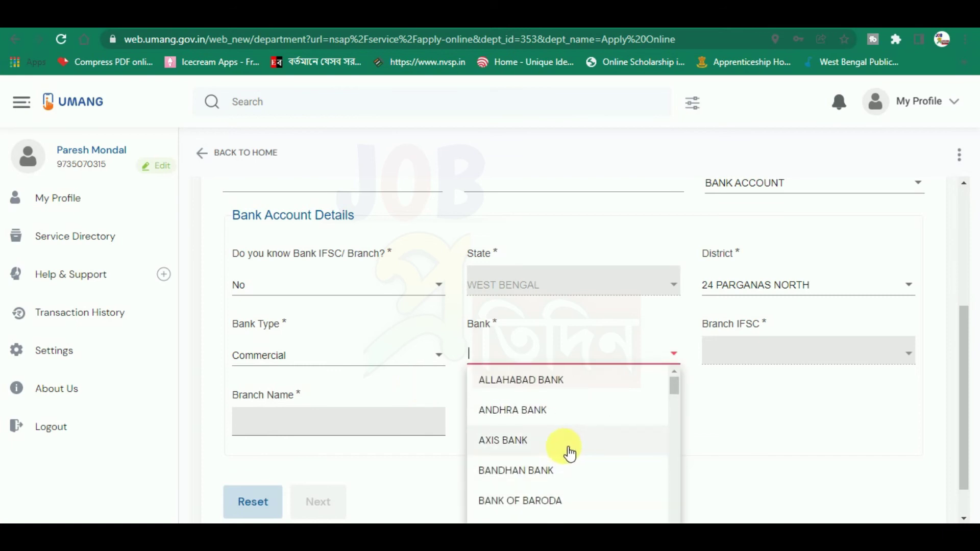
pyautogui.scroll(-3, 564, 449)
pyautogui.scroll(3, 599, 460)
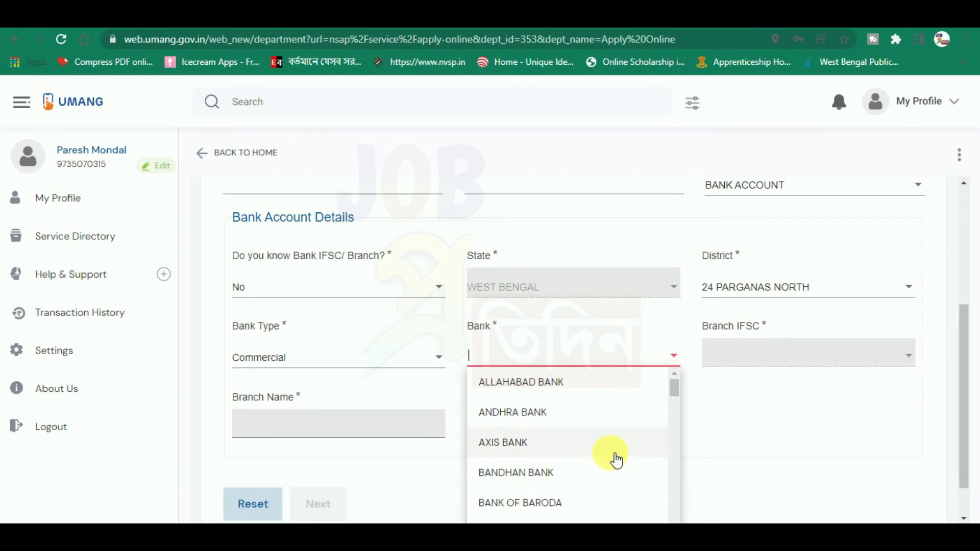
pyautogui.scroll(4, 639, 444)
pyautogui.scroll(-5, 712, 424)
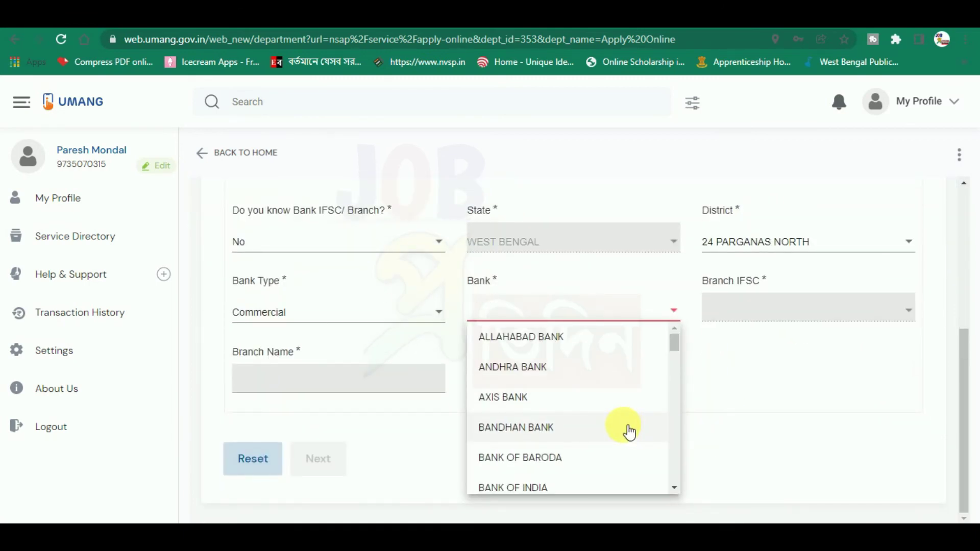
pyautogui.scroll(-1, 633, 383)
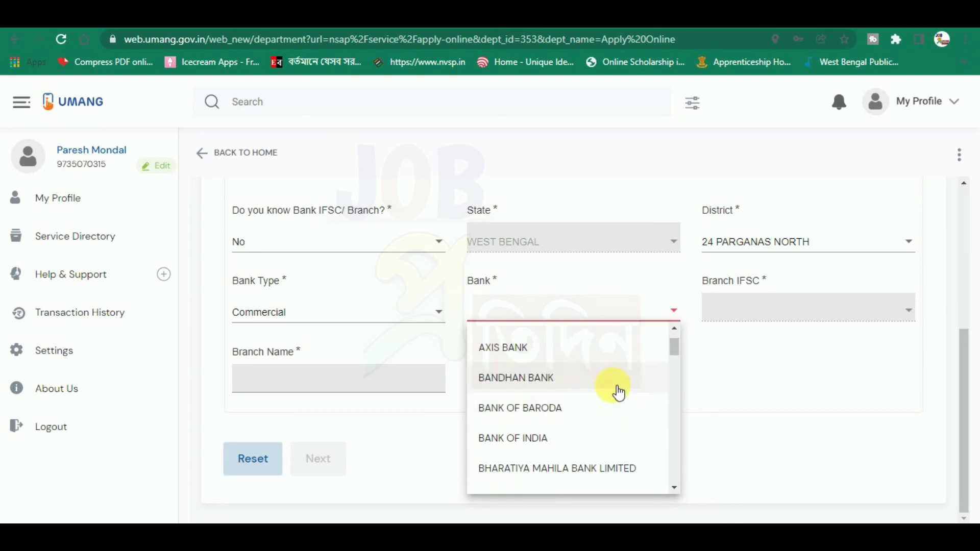
pyautogui.scroll(-5, 621, 398)
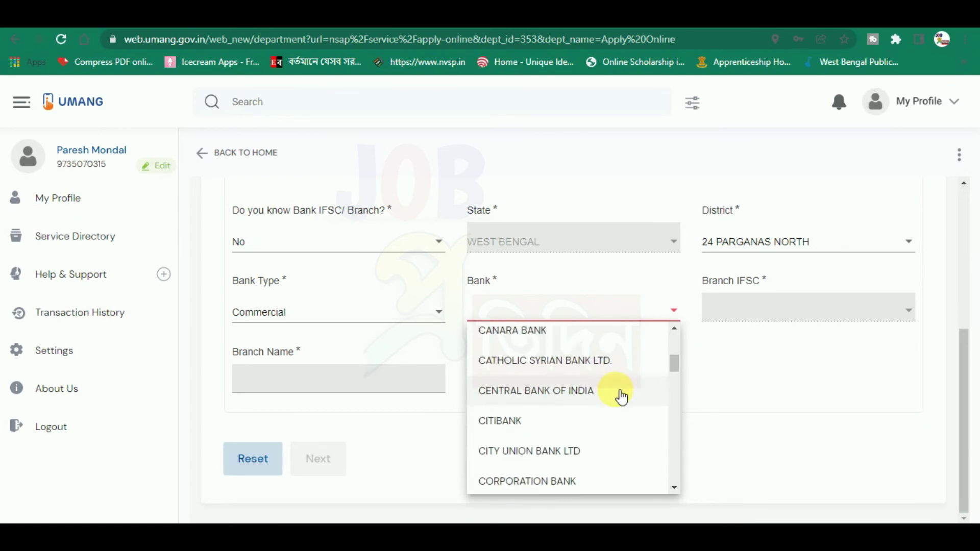
pyautogui.scroll(-10, 621, 398)
pyautogui.click(619, 398)
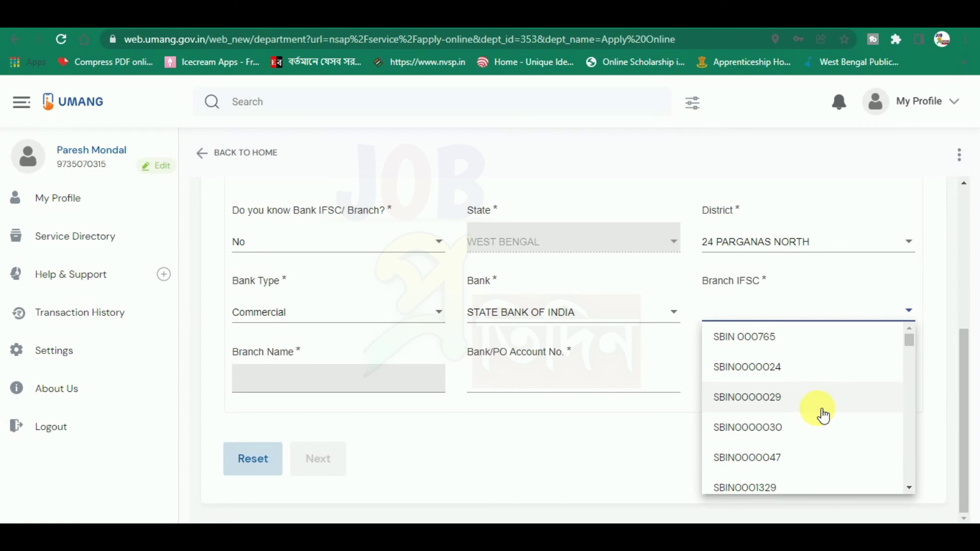
# - Pick the IFSC code of the applicant's State Bank of India branch
pyautogui.scroll(-2, 823, 417)
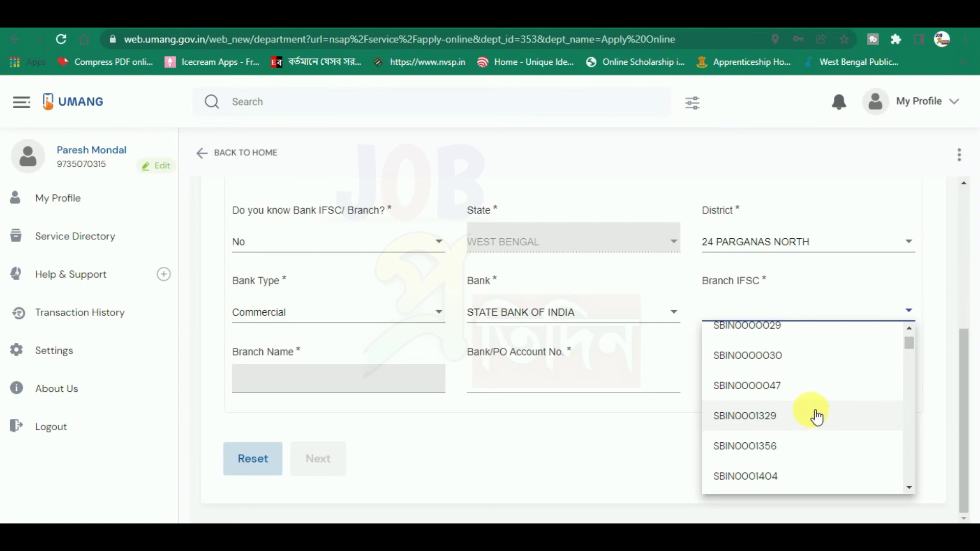
pyautogui.scroll(-2, 815, 423)
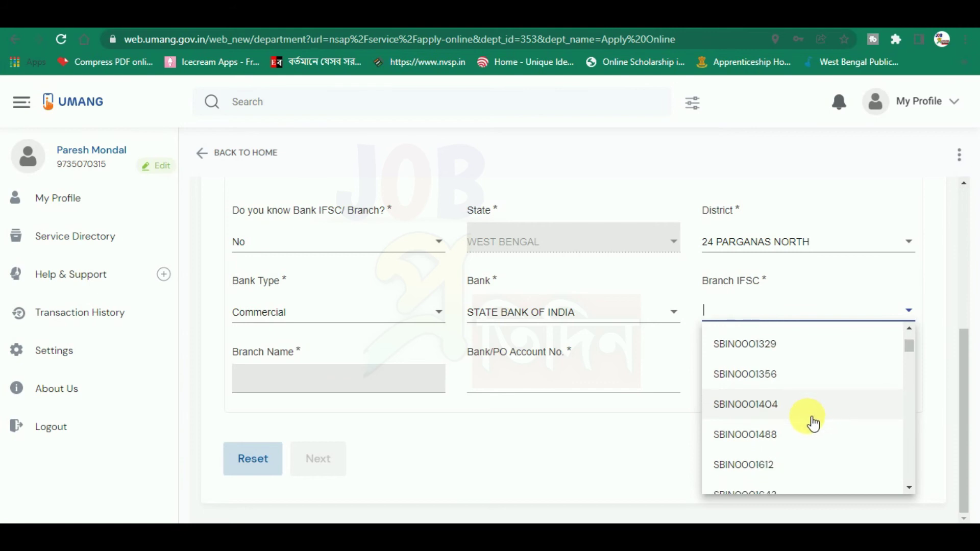
pyautogui.click(814, 424)
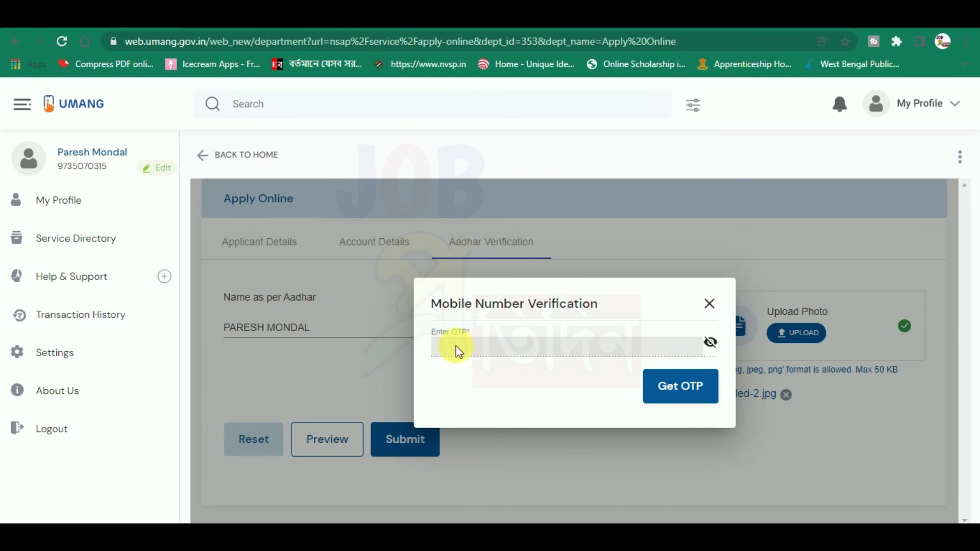
# - Request the OTP for mobile number verification, enter the code and verify it
pyautogui.click(691, 390)
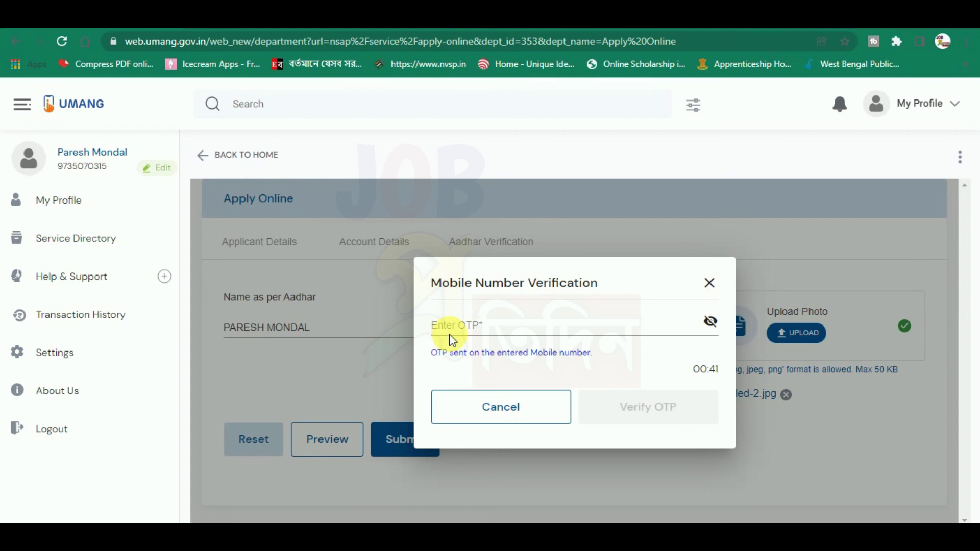
pyautogui.click(541, 407)
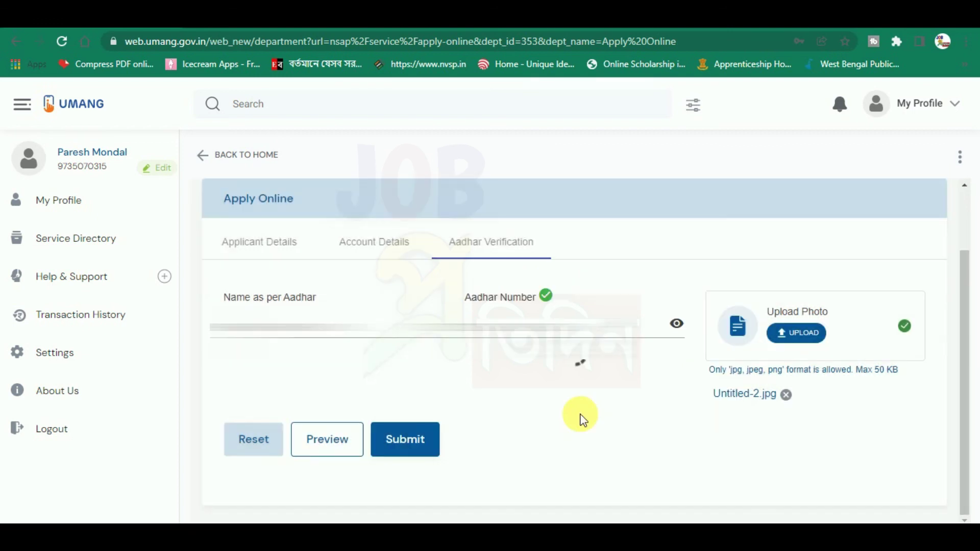